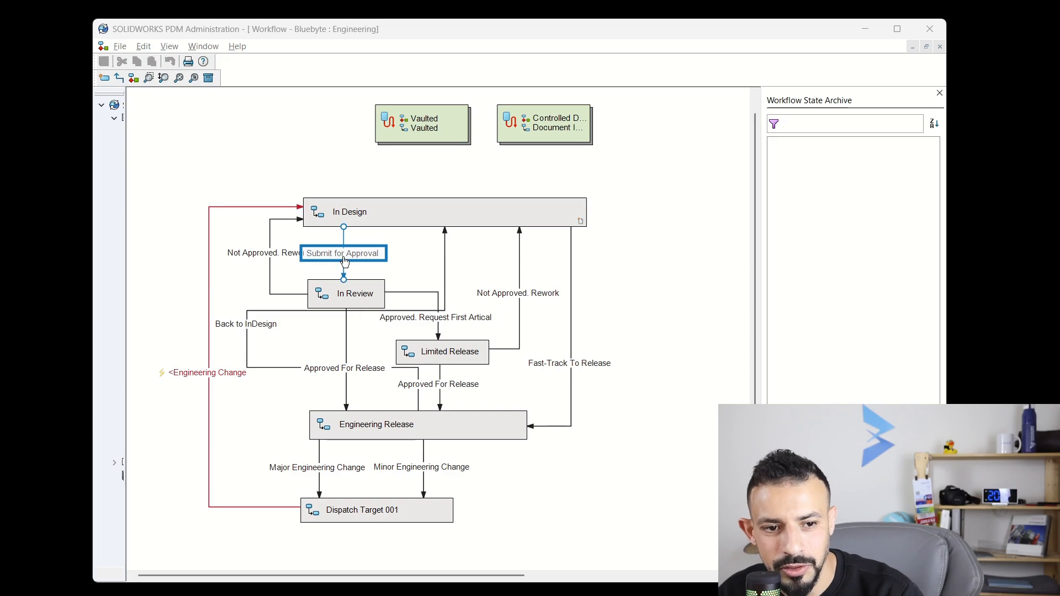
# Step: Open the "PDMShell - Clear Variables" Execute command action of the Submit for Approval transition between In Design and In Review
pyautogui.doubleClick(346, 265)
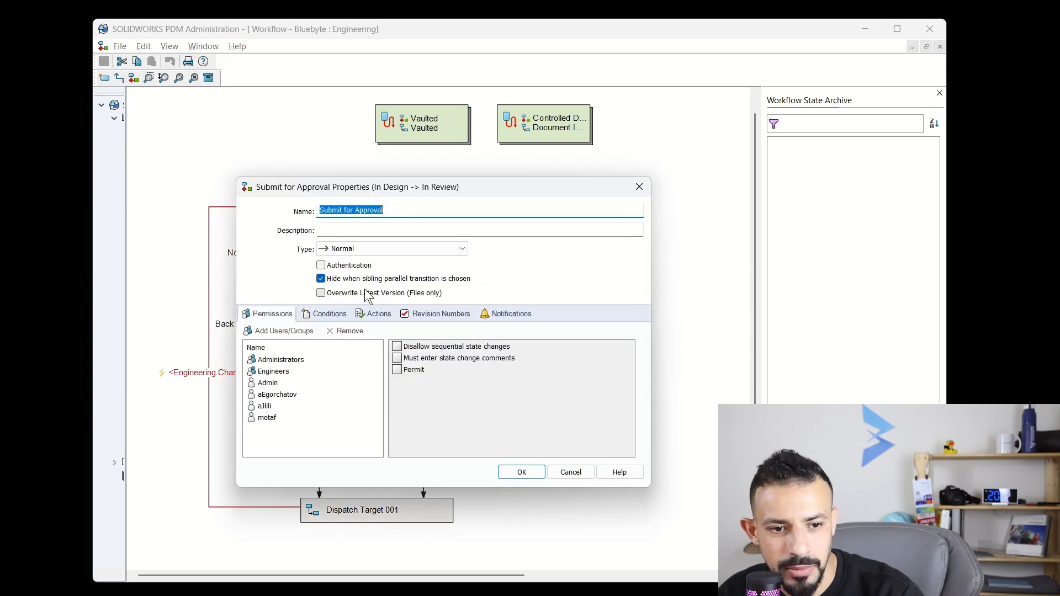
pyautogui.click(366, 316)
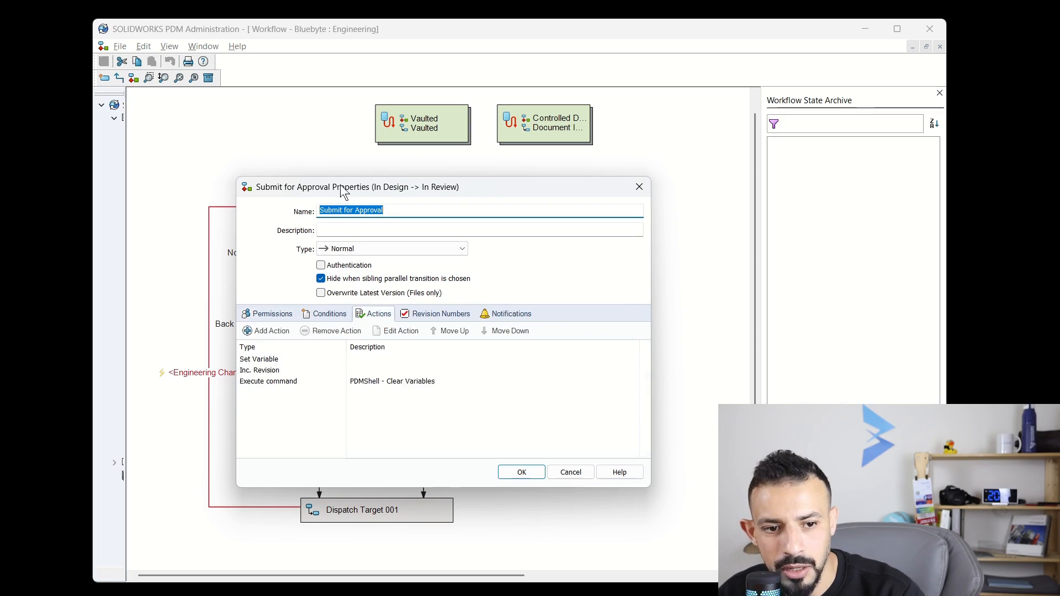
pyautogui.moveTo(343, 191); pyautogui.dragTo(381, 160)
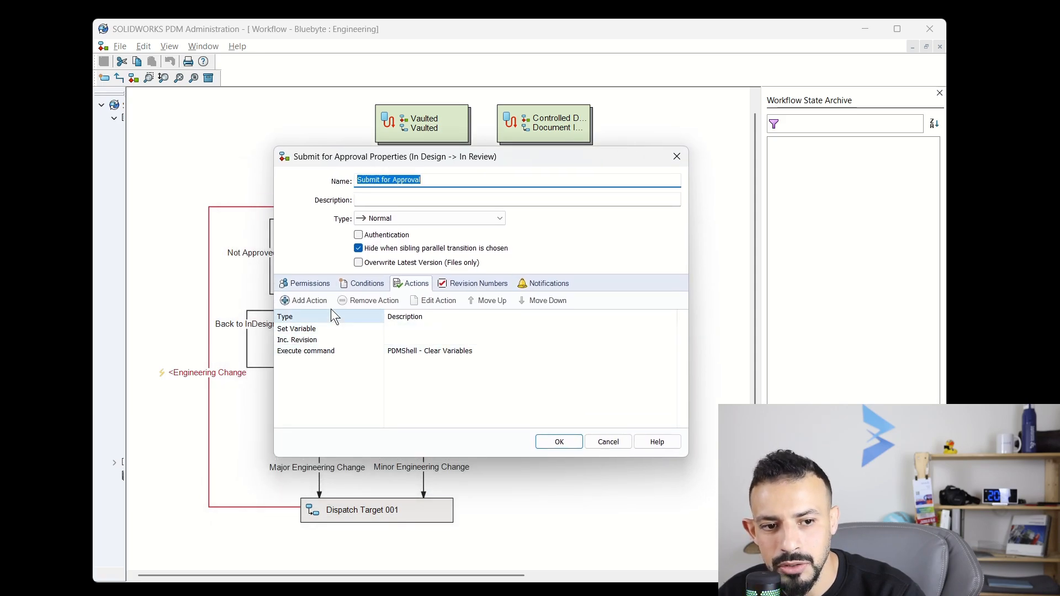
pyautogui.doubleClick(308, 350)
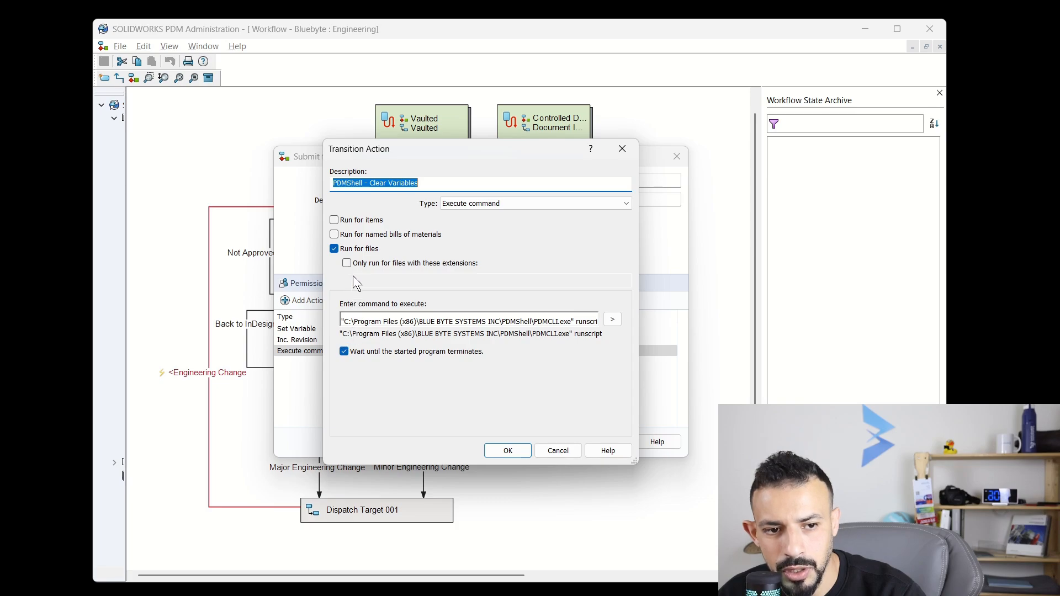
pyautogui.click(369, 265)
pyautogui.click(368, 264)
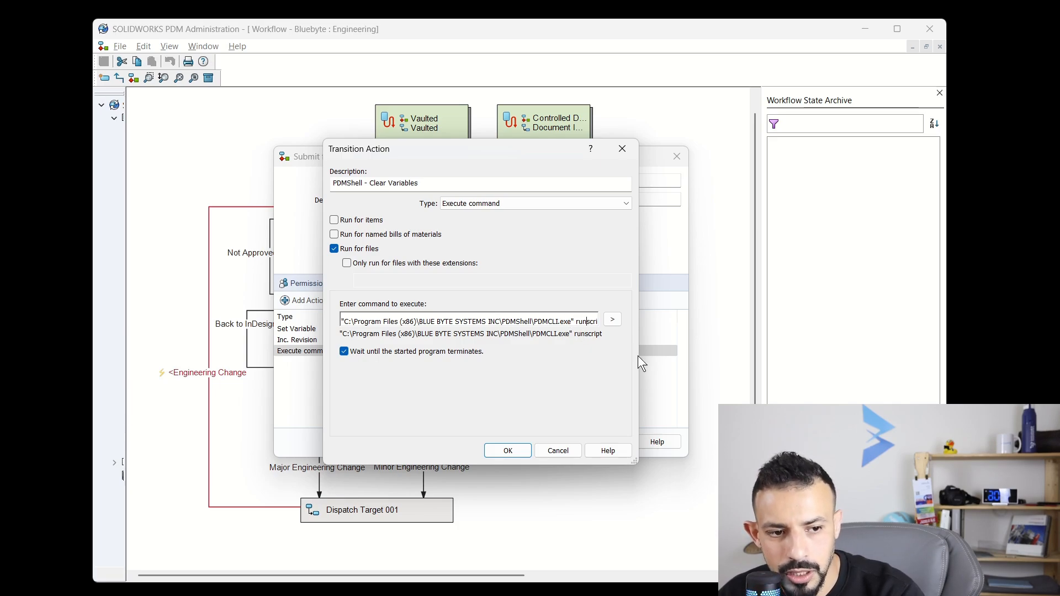
# Step: Examine the action's full command, covering the PDMCLI.exe path, the runscript argument, the script path and the File Path parameter, and close the action
pyautogui.press('End')
pyautogui.write('"C:')
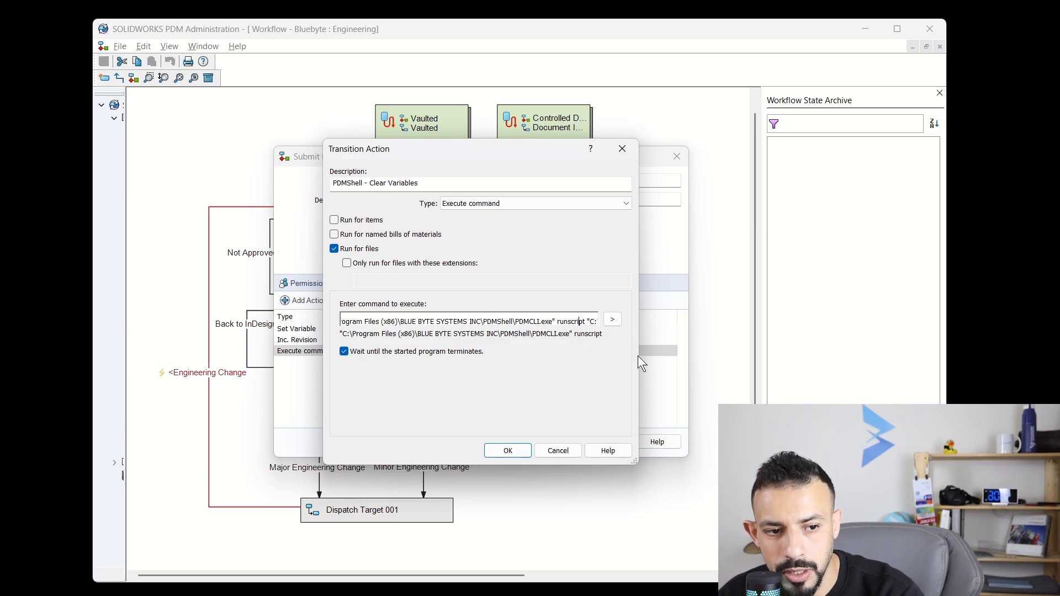
pyautogui.write('\\Scripts\\clearvariables.pdmshell')
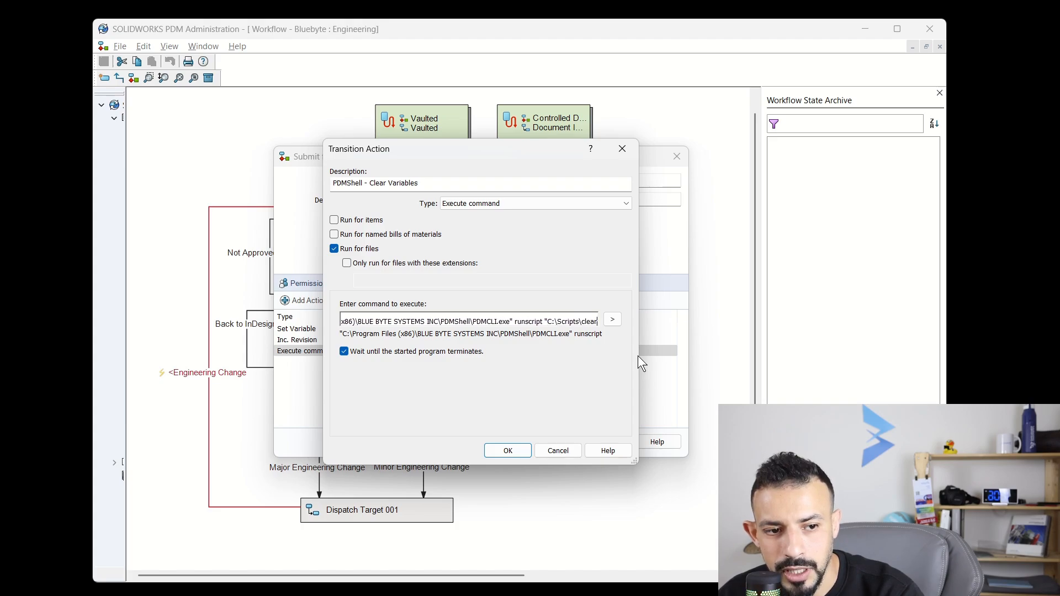
pyautogui.press('Right')
pyautogui.press('Right')
pyautogui.press('Right')
pyautogui.press('Right')
pyautogui.press('Right')
pyautogui.press('Right')
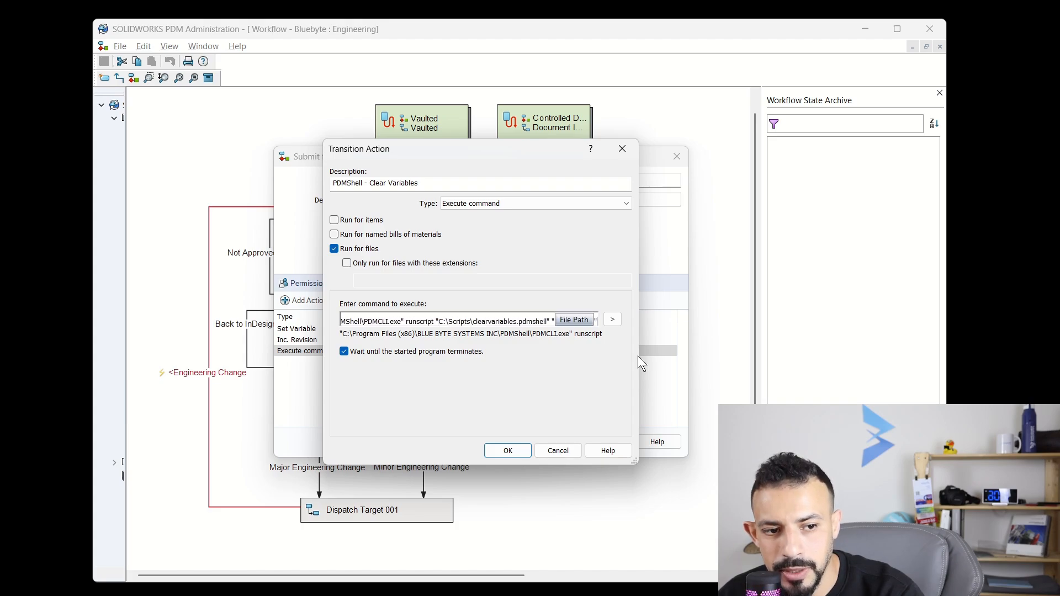
pyautogui.press('Left')
pyautogui.press('Left')
pyautogui.press('Left')
pyautogui.press('Left')
pyautogui.press('Left')
pyautogui.press('Left')
pyautogui.press('Left')
pyautogui.press('Left')
pyautogui.press('Left')
pyautogui.press('Left')
pyautogui.press('Left')
pyautogui.press('Left')
pyautogui.press('Left')
pyautogui.press('Left')
pyautogui.press('Left')
pyautogui.press('Left')
pyautogui.press('Left')
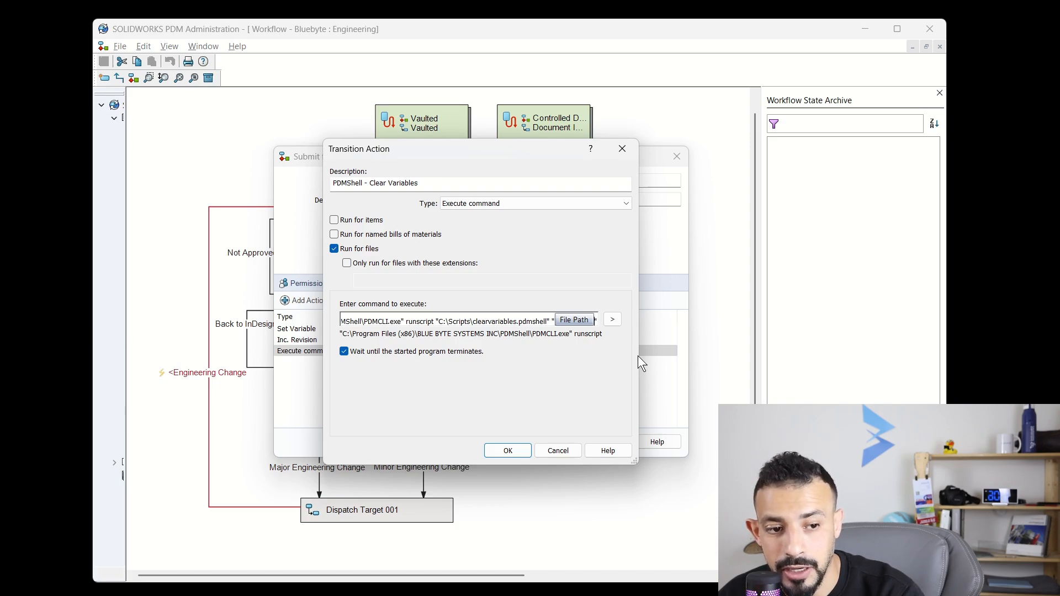
pyautogui.press('Left')
pyautogui.press('Left')
pyautogui.press('Left')
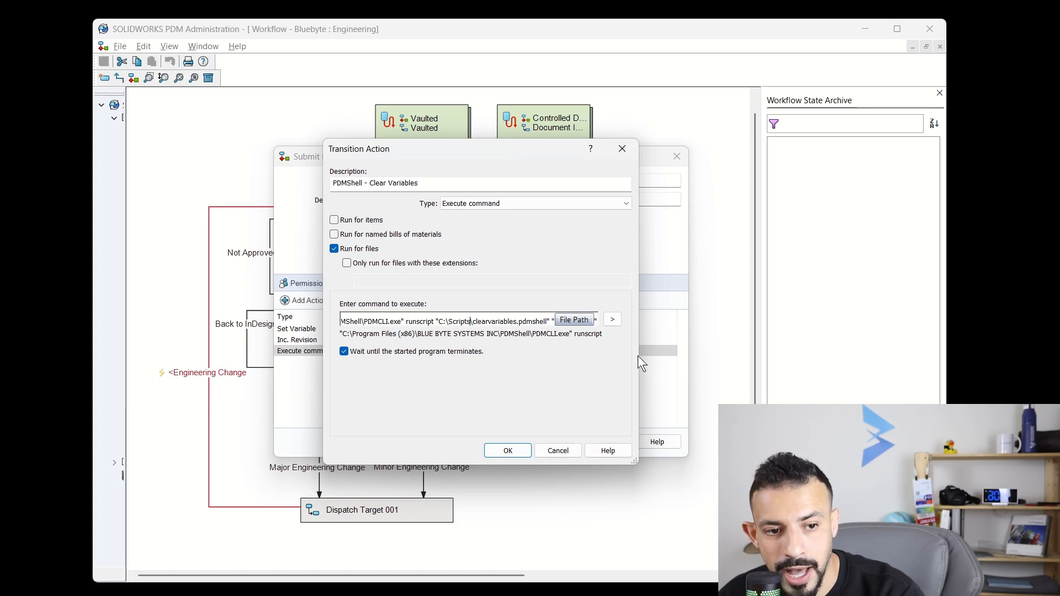
pyautogui.press('Left')
pyautogui.press('Left')
pyautogui.press('Left')
pyautogui.press('Left')
pyautogui.press('Left')
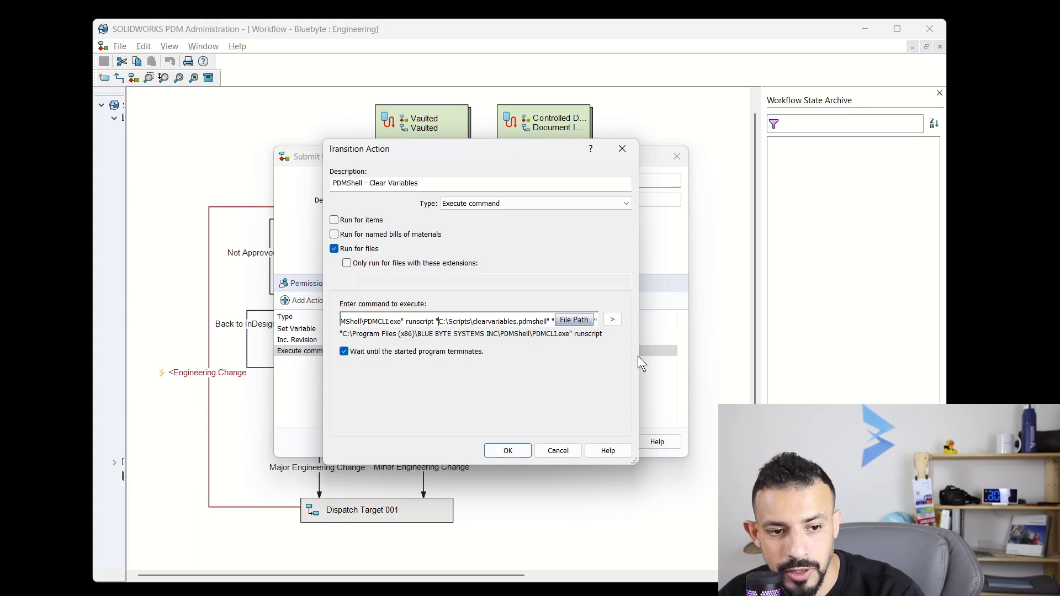
pyautogui.press('Left')
pyautogui.press('Left')
pyautogui.press('Left')
pyautogui.press('Left')
pyautogui.press('Left')
pyautogui.press('Left')
pyautogui.press('Left')
pyautogui.press('Left')
pyautogui.press('Left')
pyautogui.press('Left')
pyautogui.press('Left')
pyautogui.press('Left')
pyautogui.press('Left')
pyautogui.press('Left')
pyautogui.press('Left')
pyautogui.press('Left')
pyautogui.press('Left')
pyautogui.press('Left')
pyautogui.press('Left')
pyautogui.press('Left')
pyautogui.press('Left')
pyautogui.press('Left')
pyautogui.press('Left')
pyautogui.press('Left')
pyautogui.press('Left')
pyautogui.press('Left')
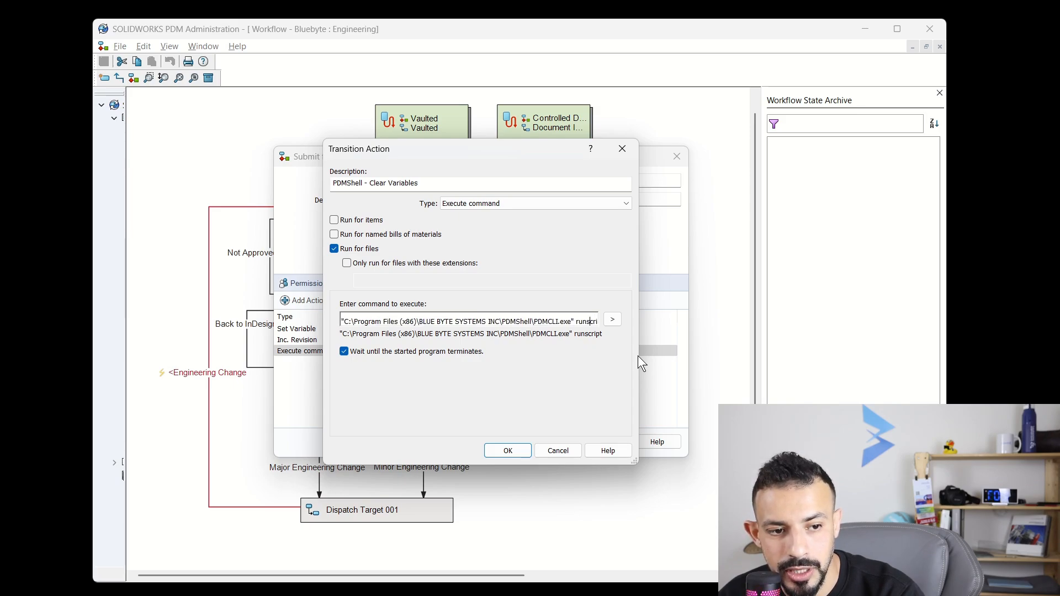
pyautogui.press('Right')
pyautogui.press('Right')
pyautogui.press('Right')
pyautogui.press('Right')
pyautogui.press('Right')
pyautogui.press('Right')
pyautogui.press('Right')
pyautogui.press('Right')
pyautogui.press('Right')
pyautogui.press('Right')
pyautogui.press('Right')
pyautogui.press('Right')
pyautogui.press('Right')
pyautogui.press('Right')
pyautogui.press('Right')
pyautogui.press('Right')
pyautogui.press('Right')
pyautogui.press('Right')
pyautogui.press('Right')
pyautogui.press('Right')
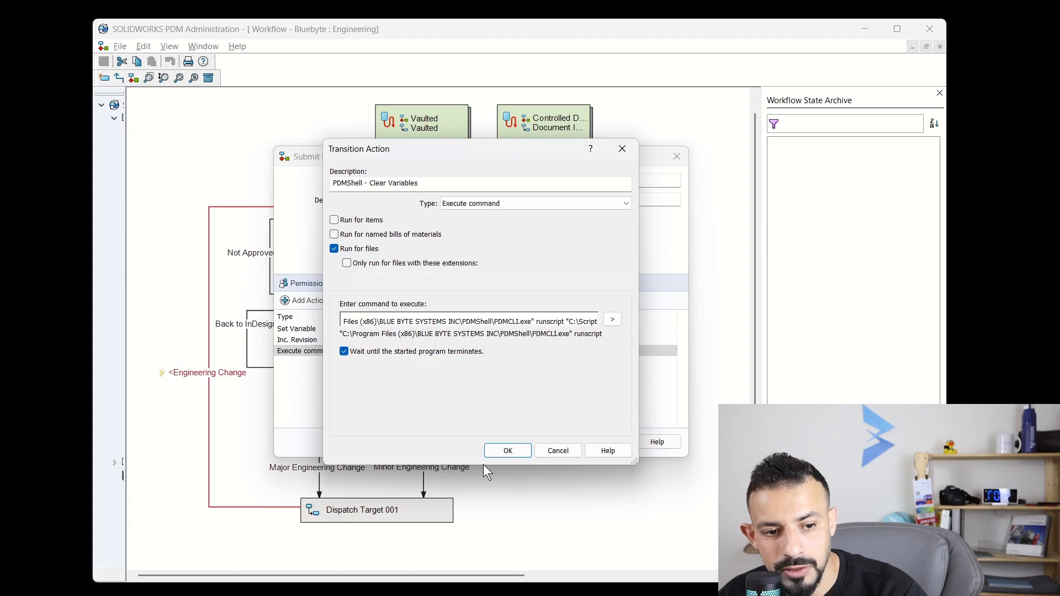
pyautogui.click(509, 452)
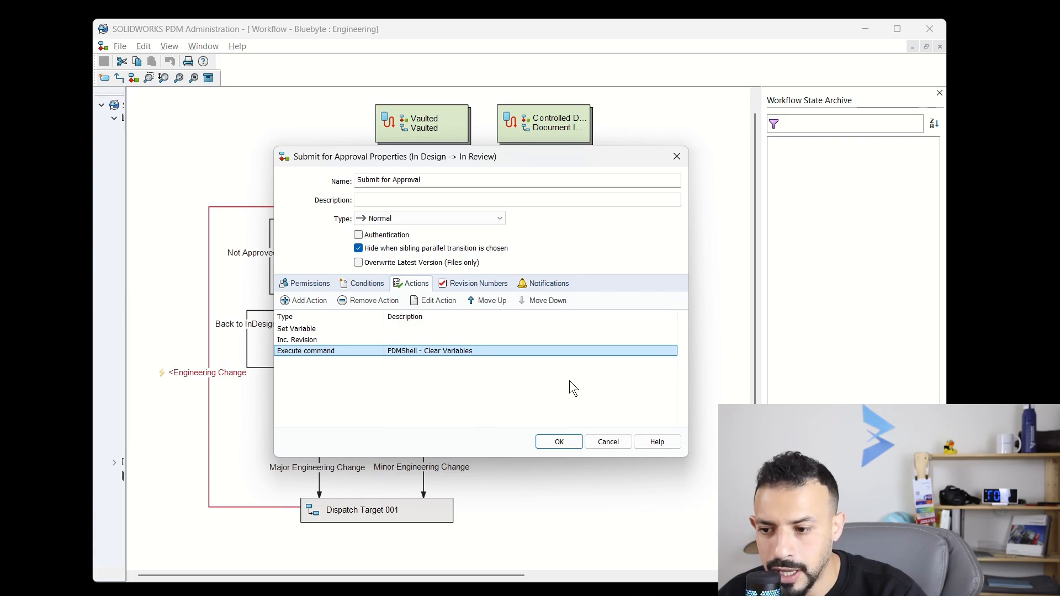
# Step: Switch to Notepad and examine the login, checkout and setvar lines of clearvariables.pdmshell at an enlarged text size
pyautogui.hotkey('alt', 'Tab')
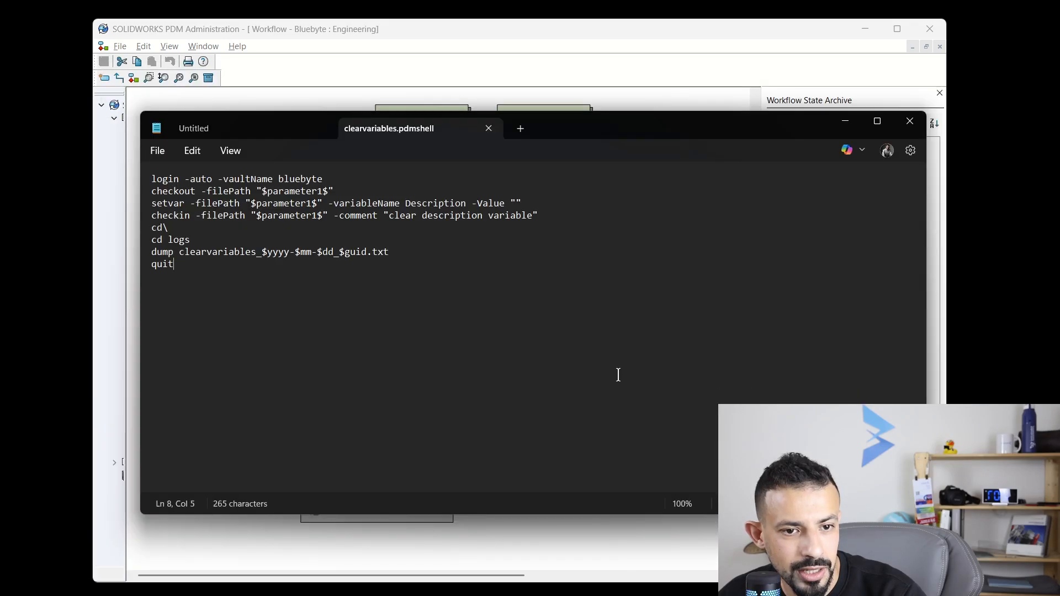
pyautogui.keyDown('ctrl'); pyautogui.scroll(6, 208, 324); pyautogui.keyUp('ctrl')
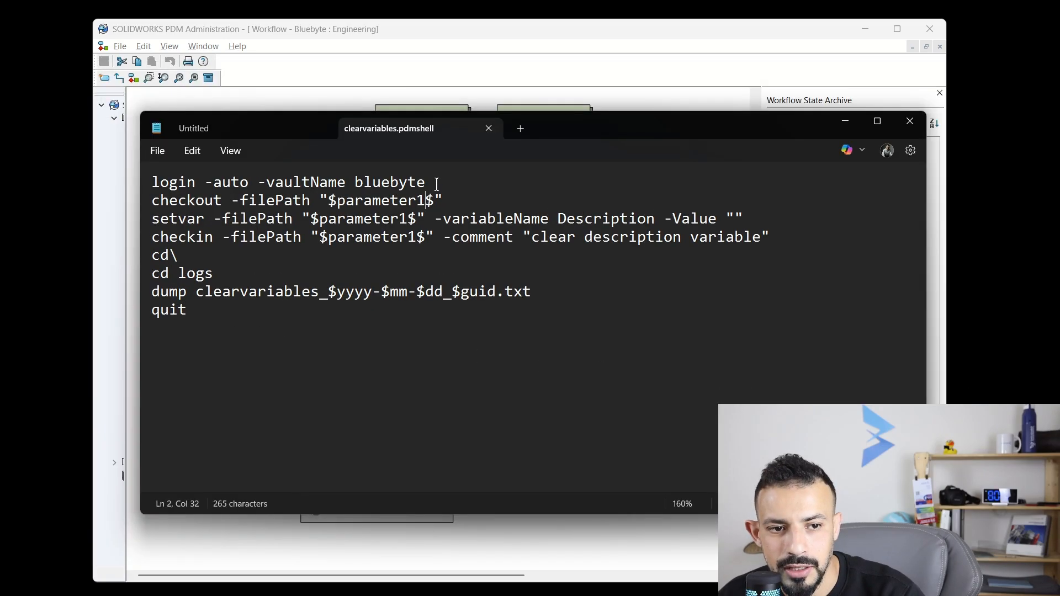
pyautogui.moveTo(432, 183); pyautogui.dragTo(135, 185)
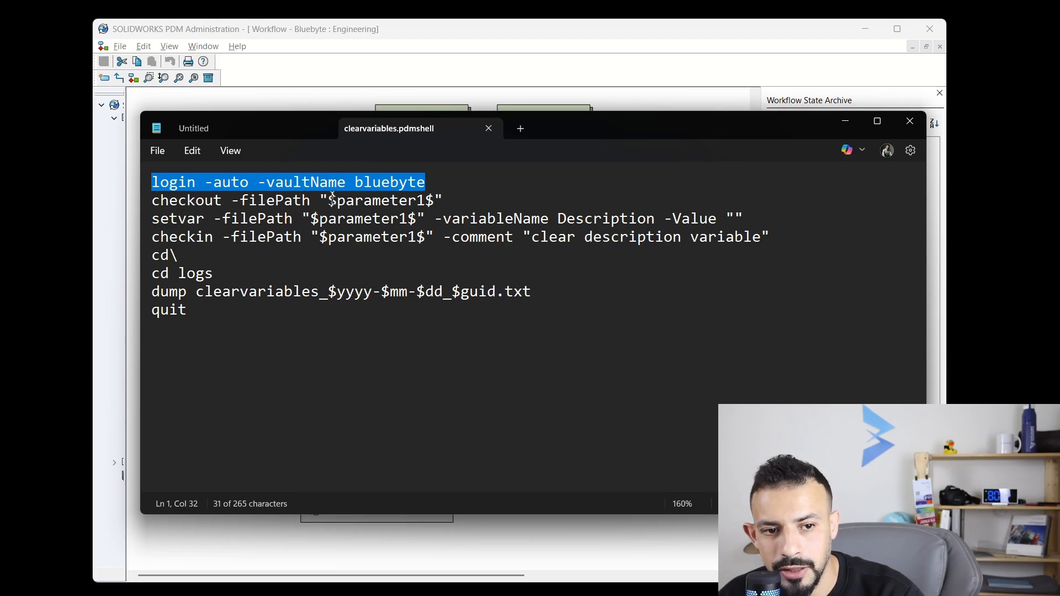
pyautogui.moveTo(320, 200); pyautogui.dragTo(466, 194)
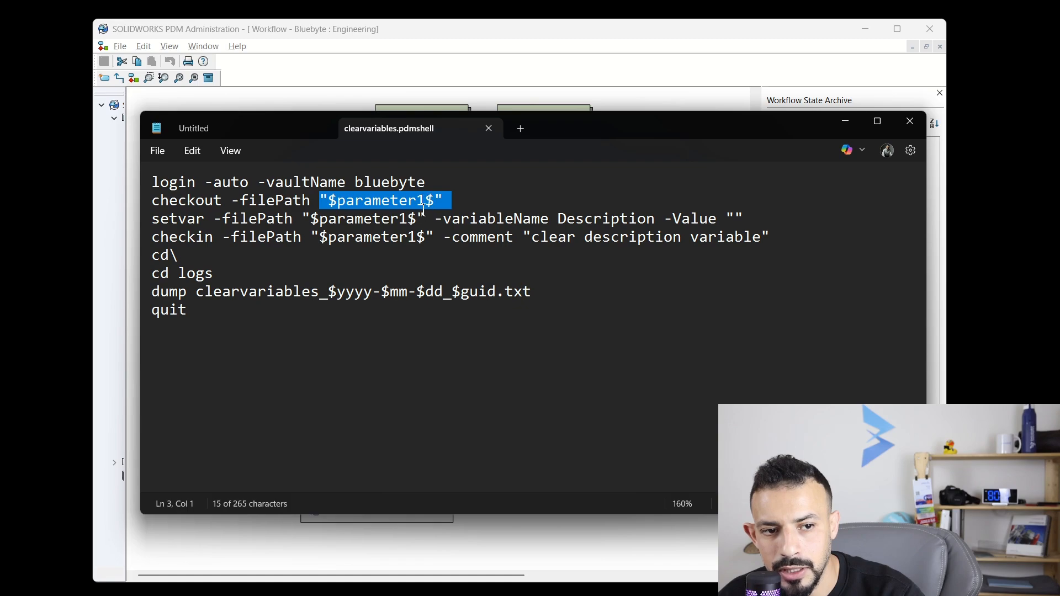
pyautogui.moveTo(459, 199); pyautogui.dragTo(318, 194)
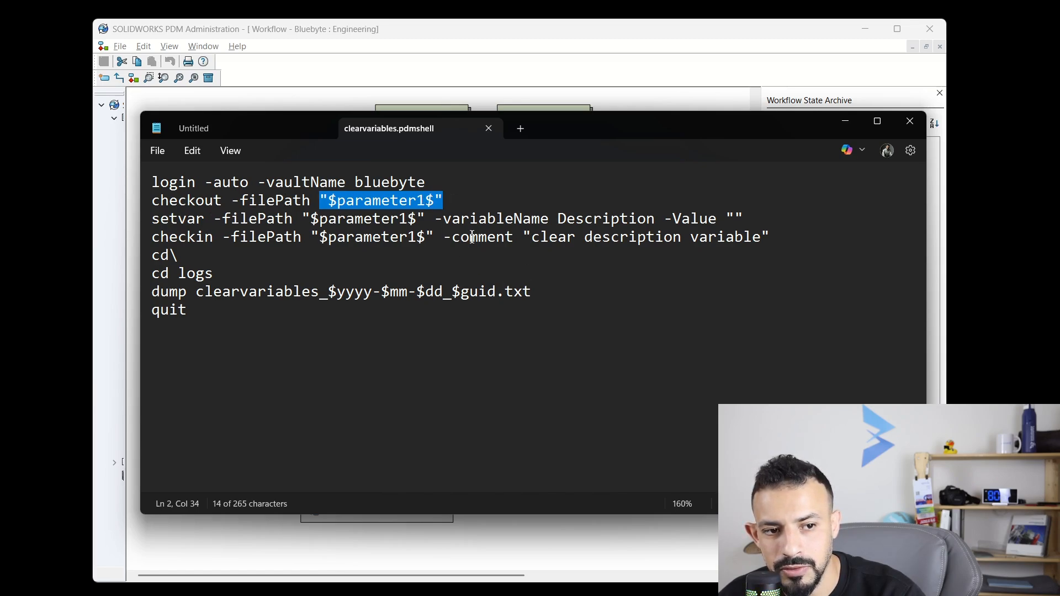
pyautogui.moveTo(772, 218); pyautogui.dragTo(673, 218)
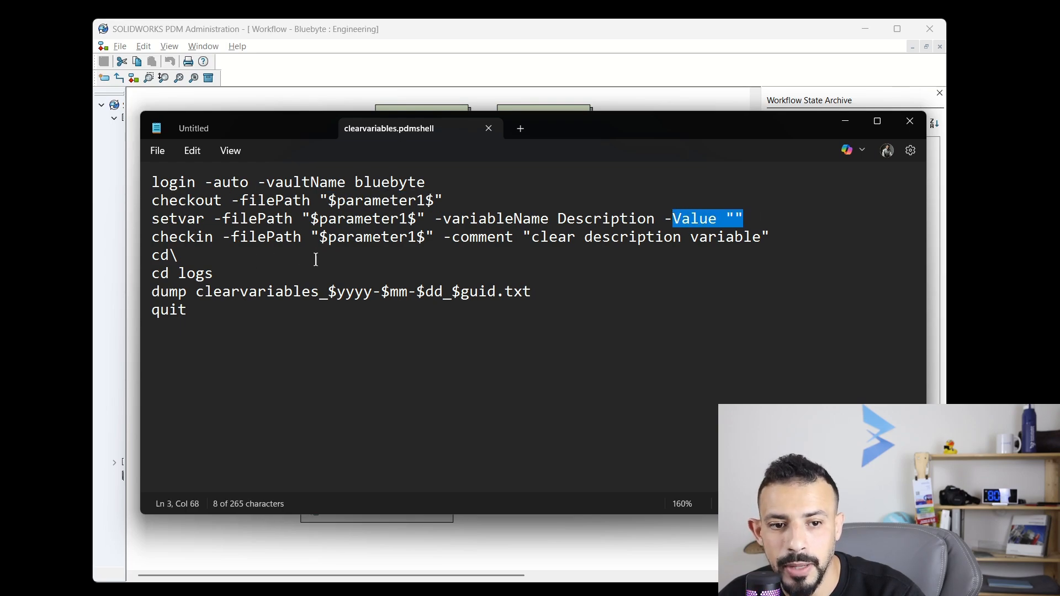
# Step: Examine the script's directory change, log dump and quit lines, then close the script and Notepad
pyautogui.moveTo(191, 258); pyautogui.dragTo(139, 258)
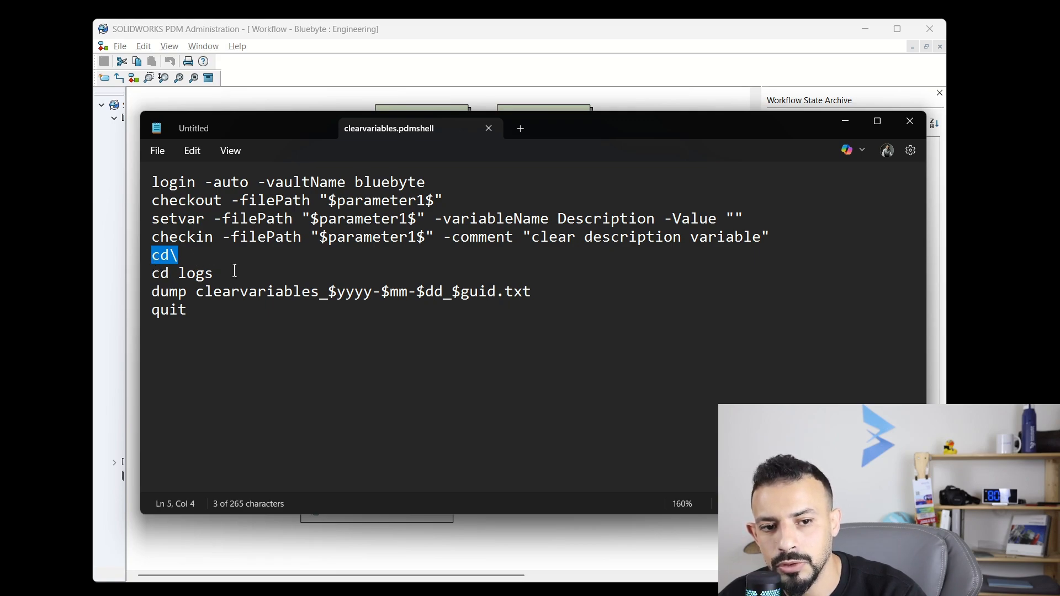
pyautogui.moveTo(215, 273); pyautogui.dragTo(184, 275)
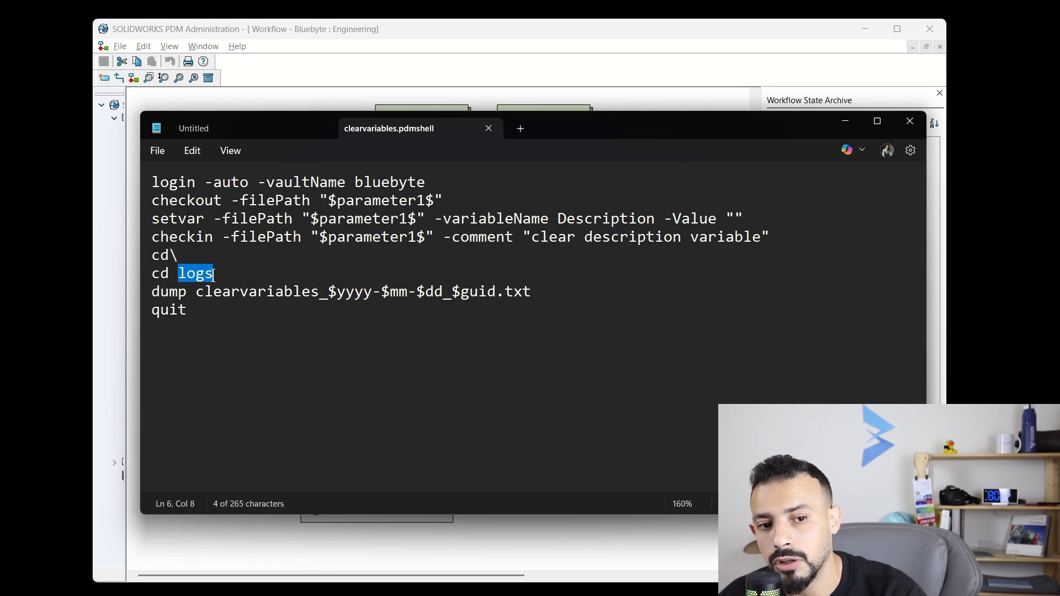
pyautogui.moveTo(279, 346); pyautogui.dragTo(114, 174)
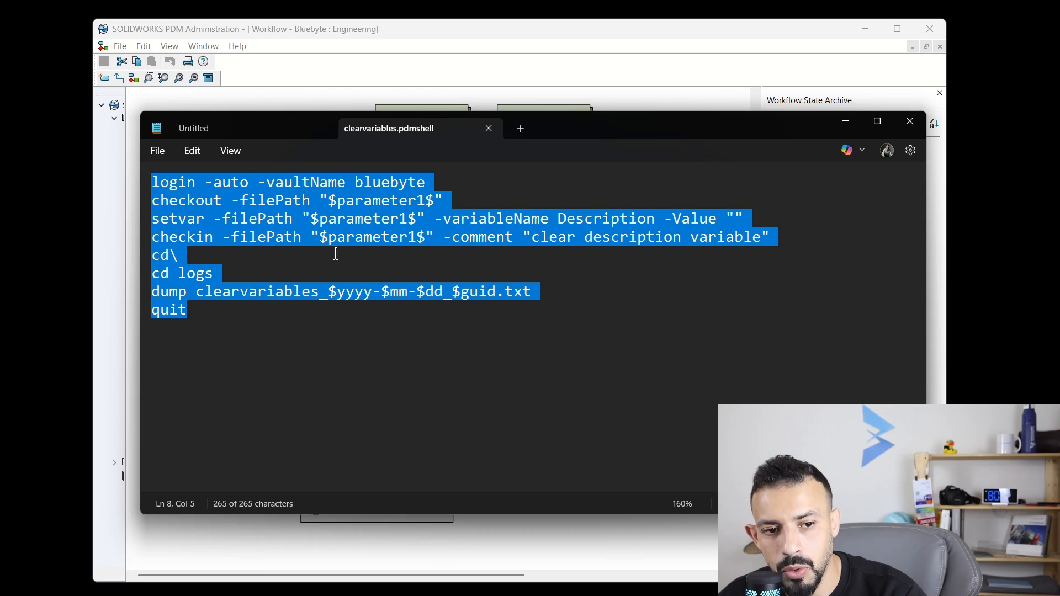
pyautogui.click(300, 313)
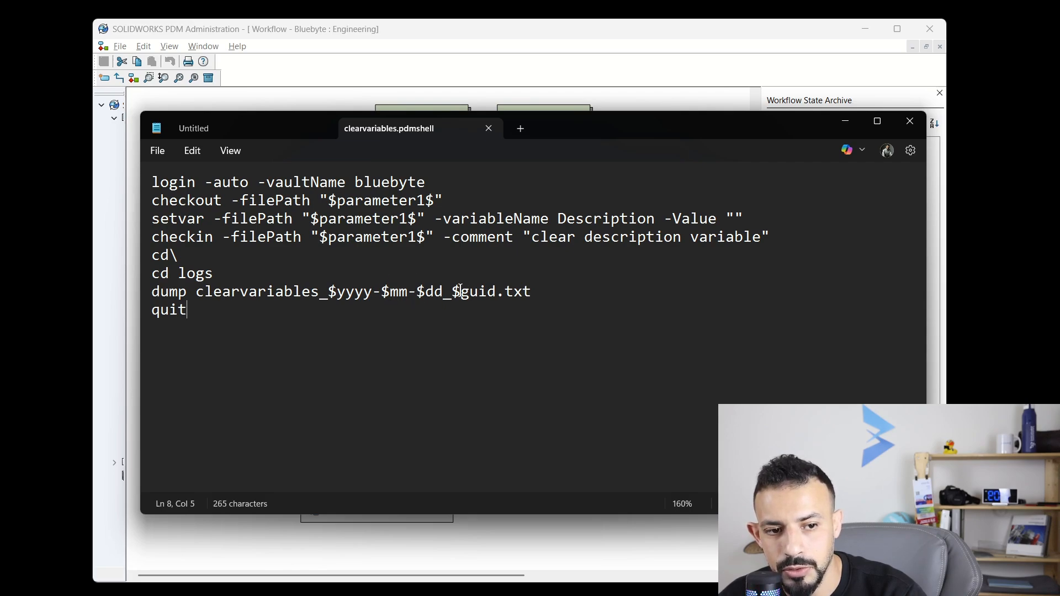
pyautogui.moveTo(451, 291); pyautogui.dragTo(495, 291)
pyautogui.click(533, 293)
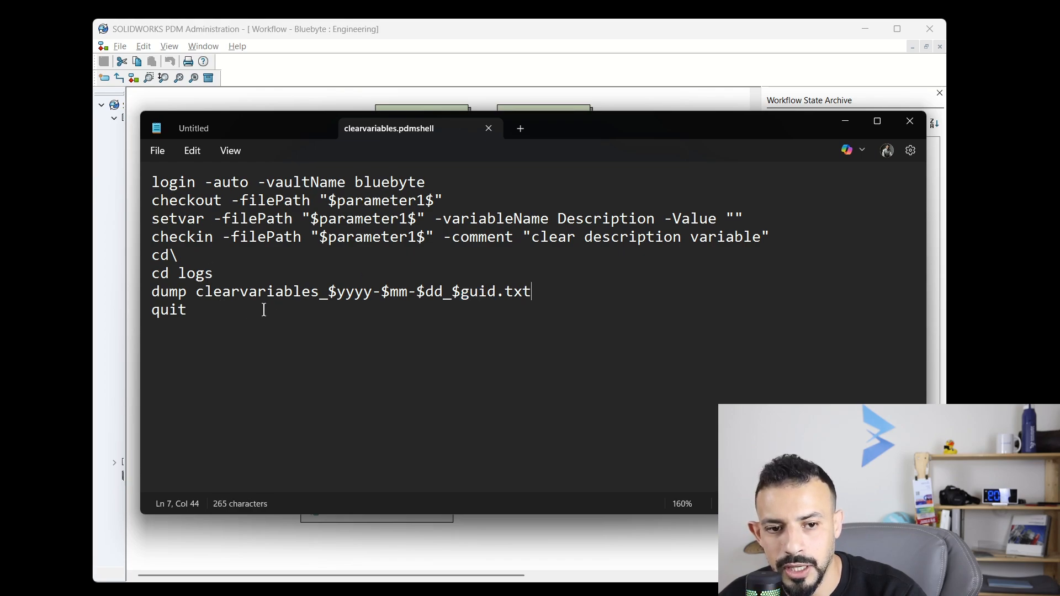
pyautogui.click(195, 323)
pyautogui.moveTo(194, 323); pyautogui.dragTo(156, 321)
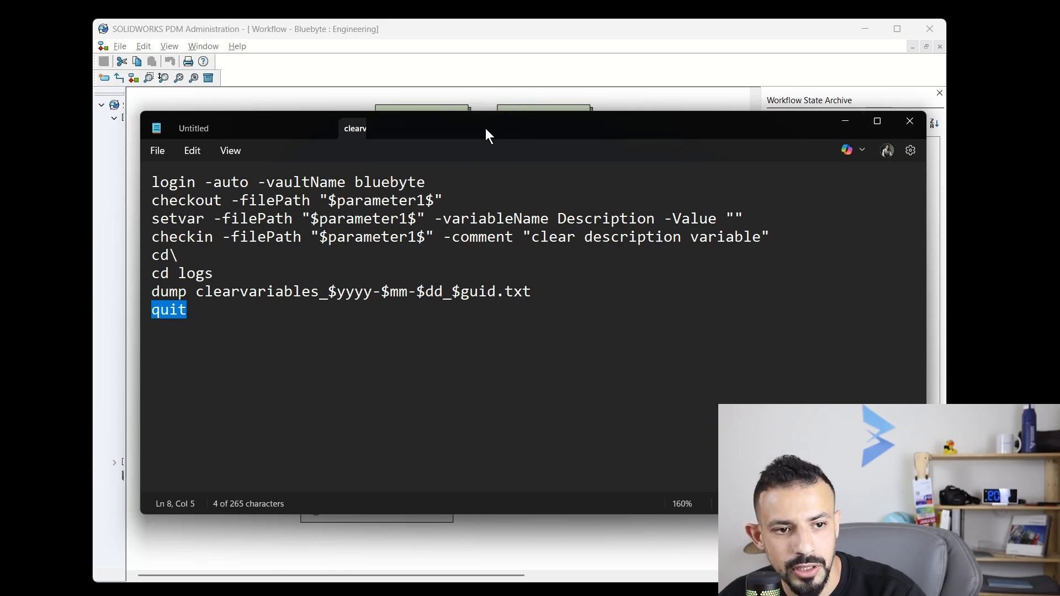
pyautogui.click(487, 128)
pyautogui.click(908, 123)
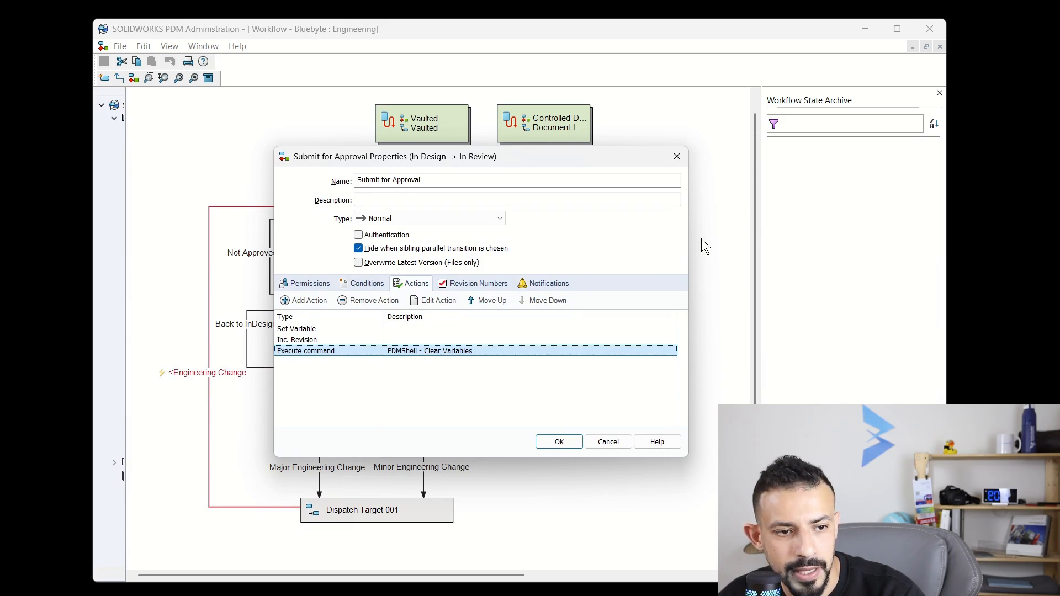
# Step: Switch to File Explorer and show the data card of lower_grill_&.SLDPRT in the Grill Assembly folder, enlarging the card area
pyautogui.hotkey('alt', 'Tab')
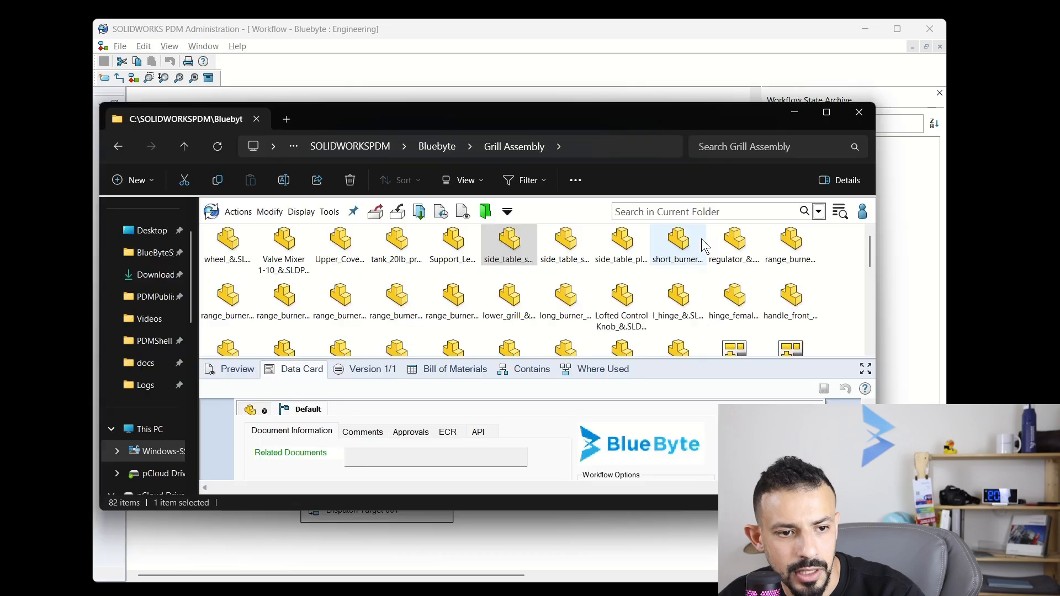
pyautogui.click(506, 309)
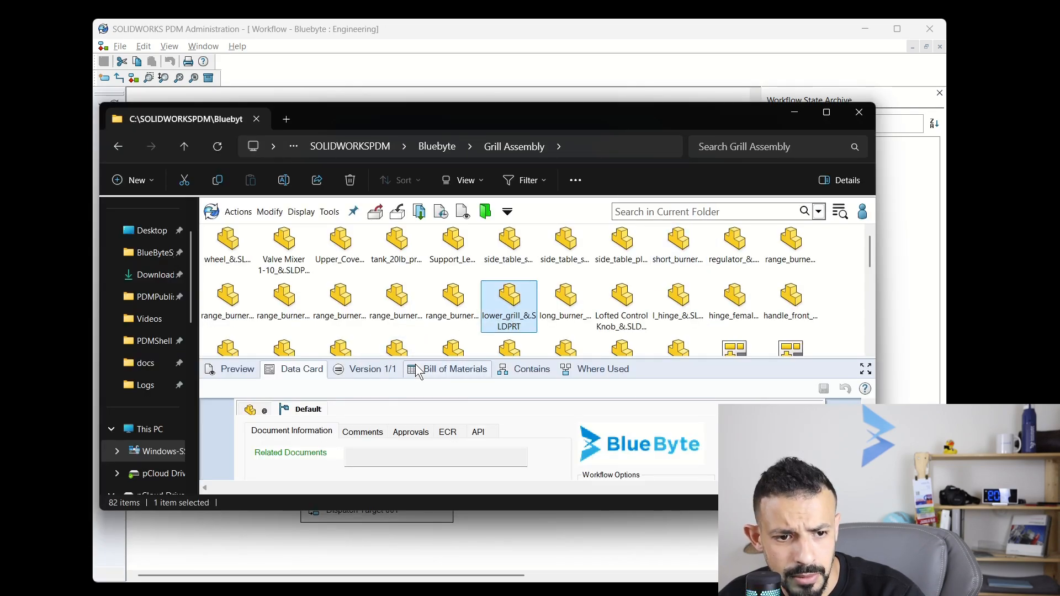
pyautogui.moveTo(416, 358); pyautogui.dragTo(420, 303)
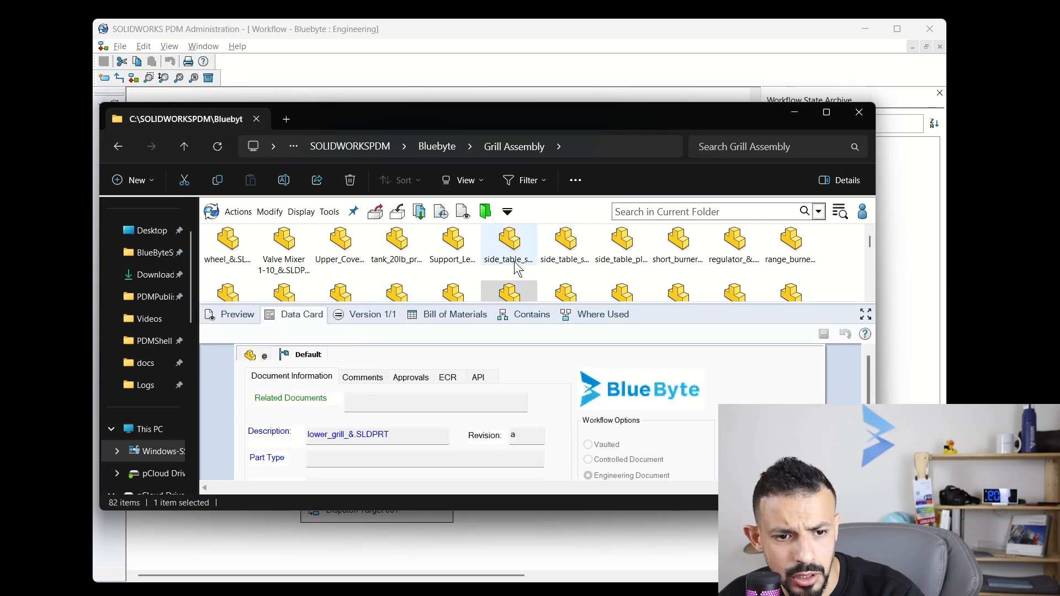
pyautogui.click(519, 281)
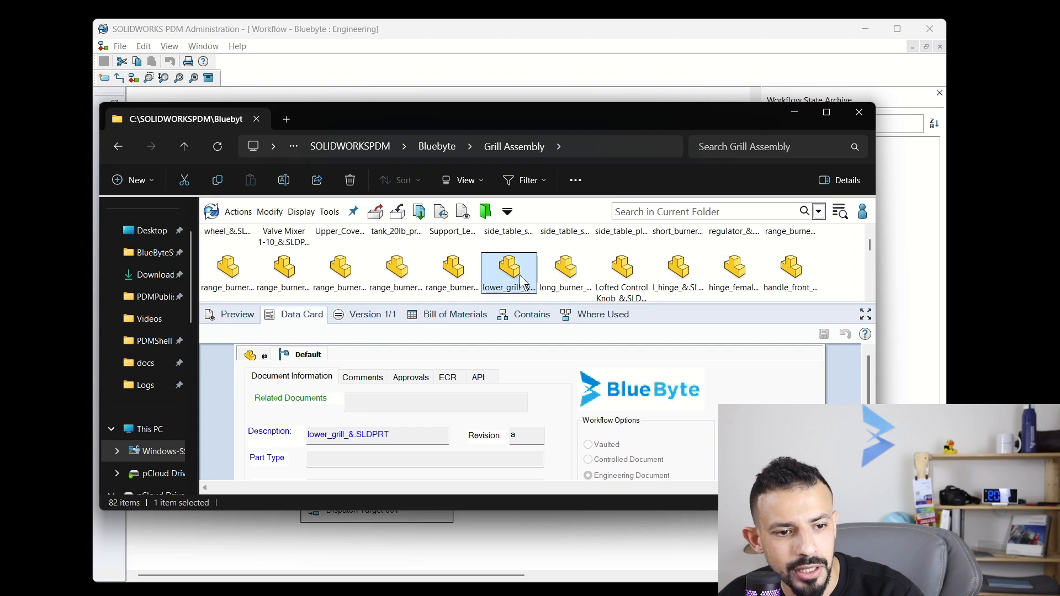
# Step: Change the state of lower_grill_&.SLDPRT with the Submit for Approval transition, leaving the comment empty
pyautogui.rightClick(519, 279)
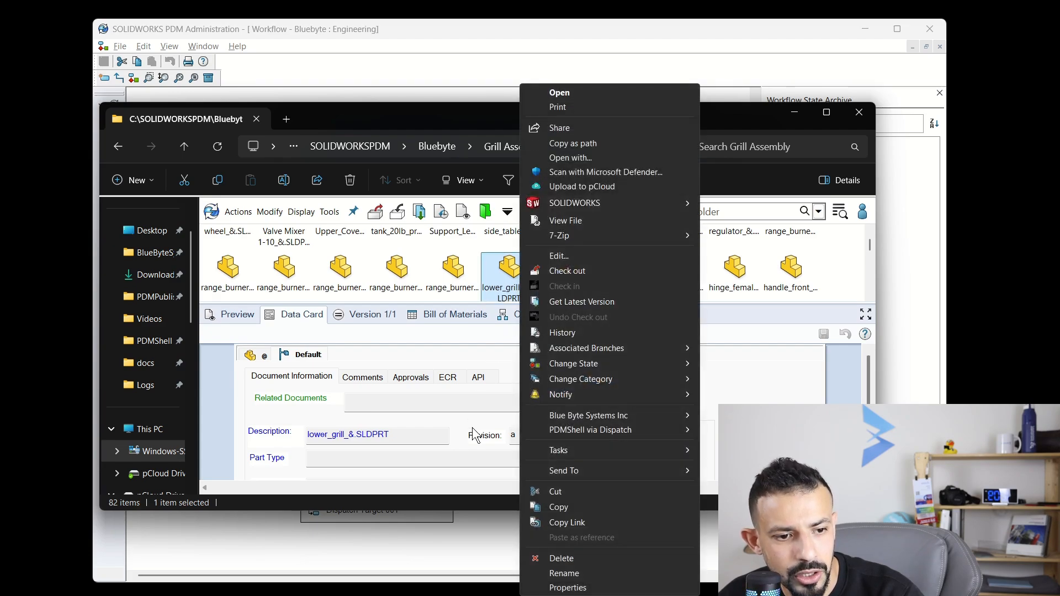
pyautogui.moveTo(592, 363)
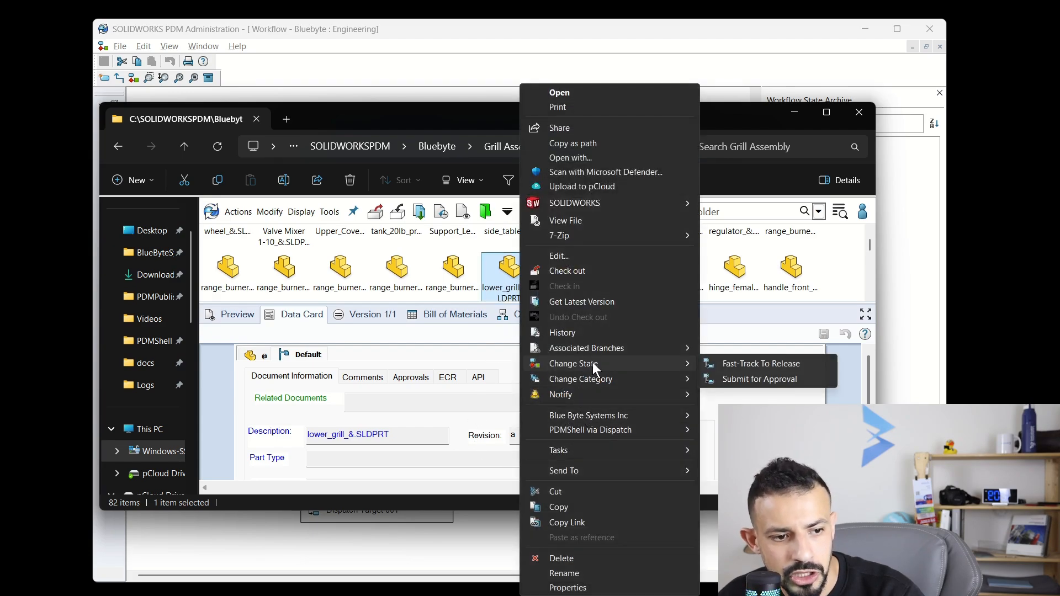
pyautogui.click(743, 379)
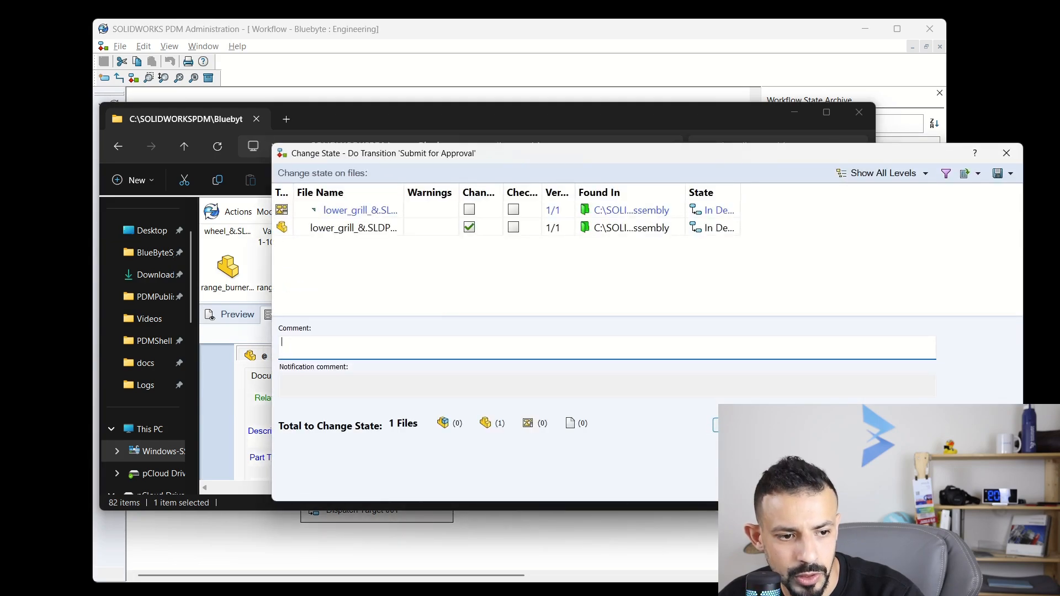
pyautogui.press('Return')
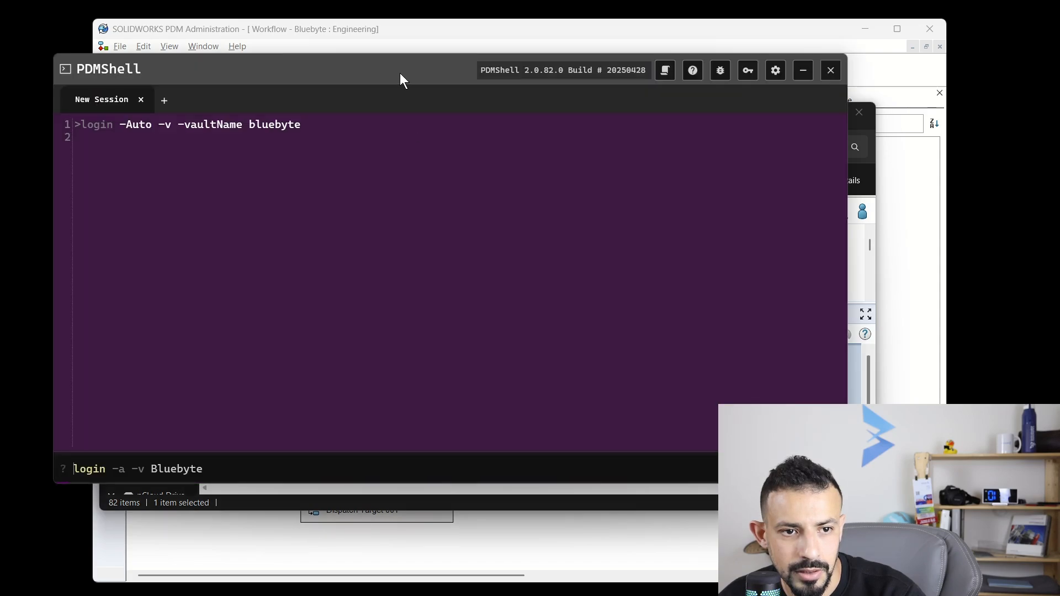
# Step: Reposition the PDMShell window and examine the login lines in its output while the script runs
pyautogui.moveTo(400, 73); pyautogui.dragTo(475, 83)
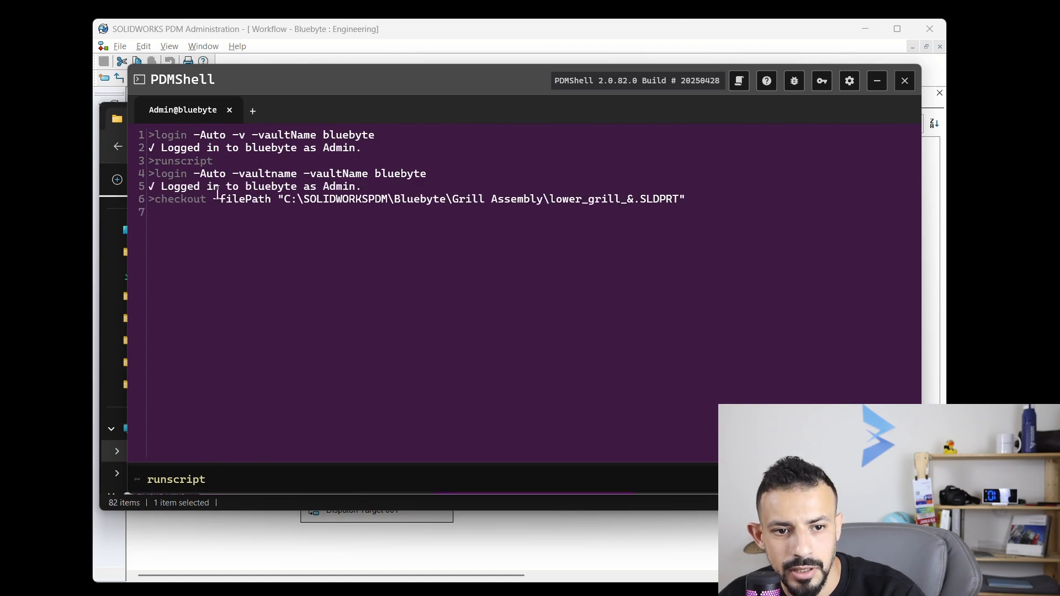
pyautogui.moveTo(395, 148); pyautogui.dragTo(148, 135)
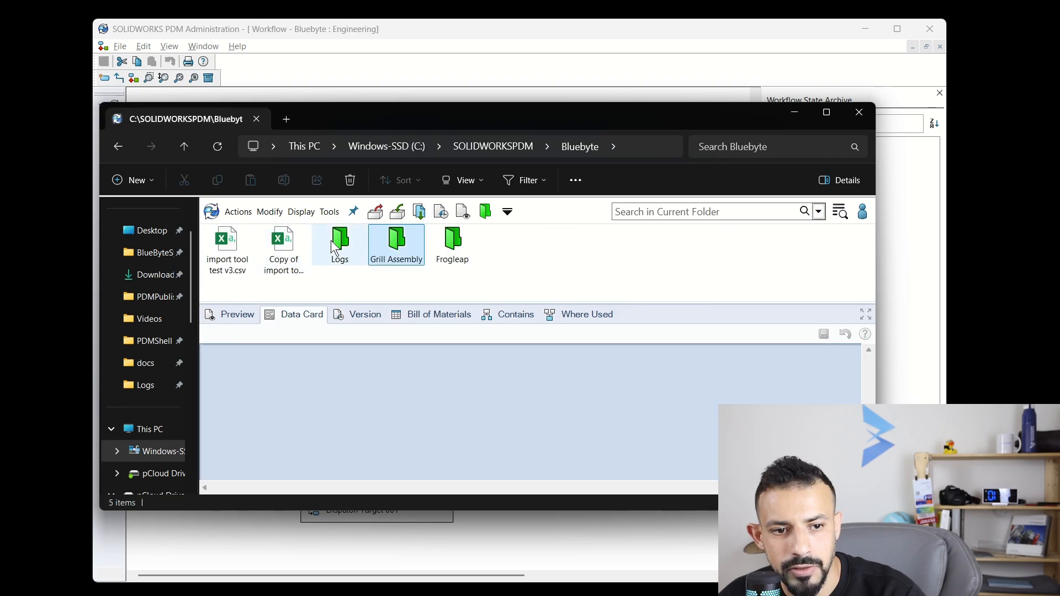
# Step: In File Explorer, open the Bluebyte vault's Logs folder and examine the clearvariables log file in the preview
pyautogui.click(336, 243)
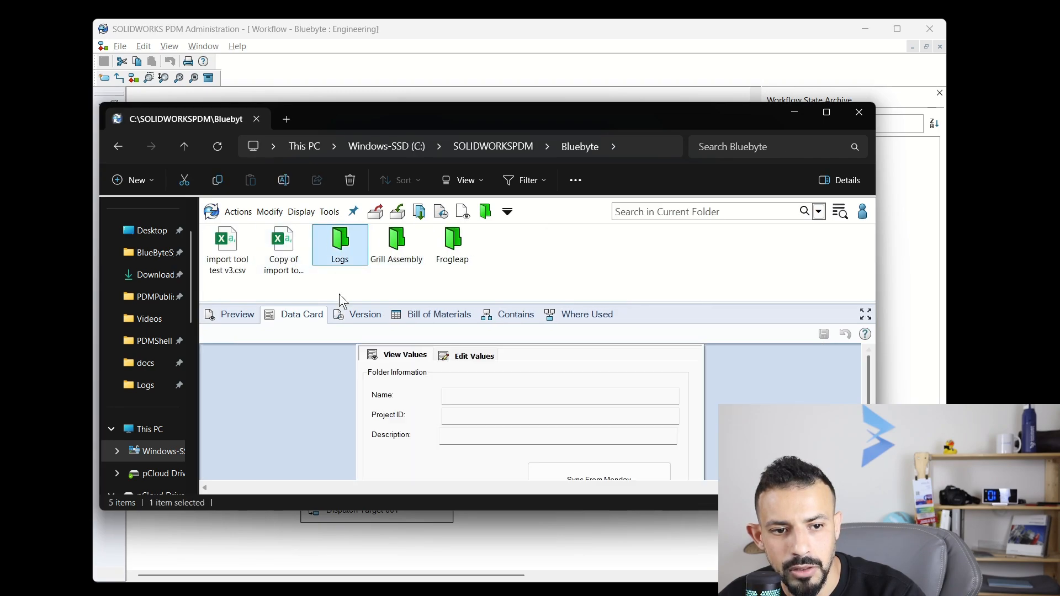
pyautogui.doubleClick(345, 259)
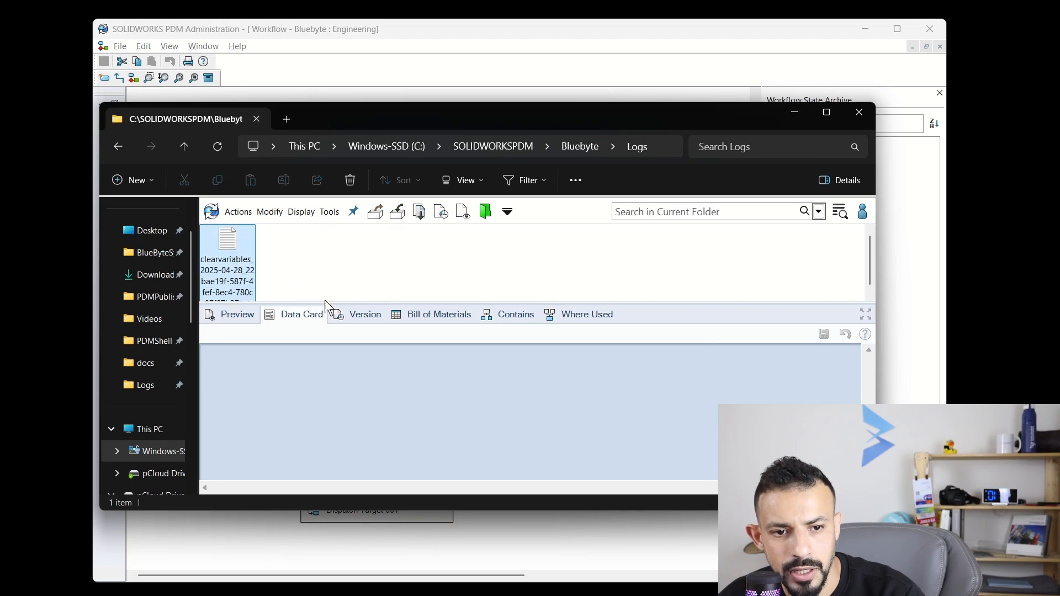
pyautogui.click(231, 320)
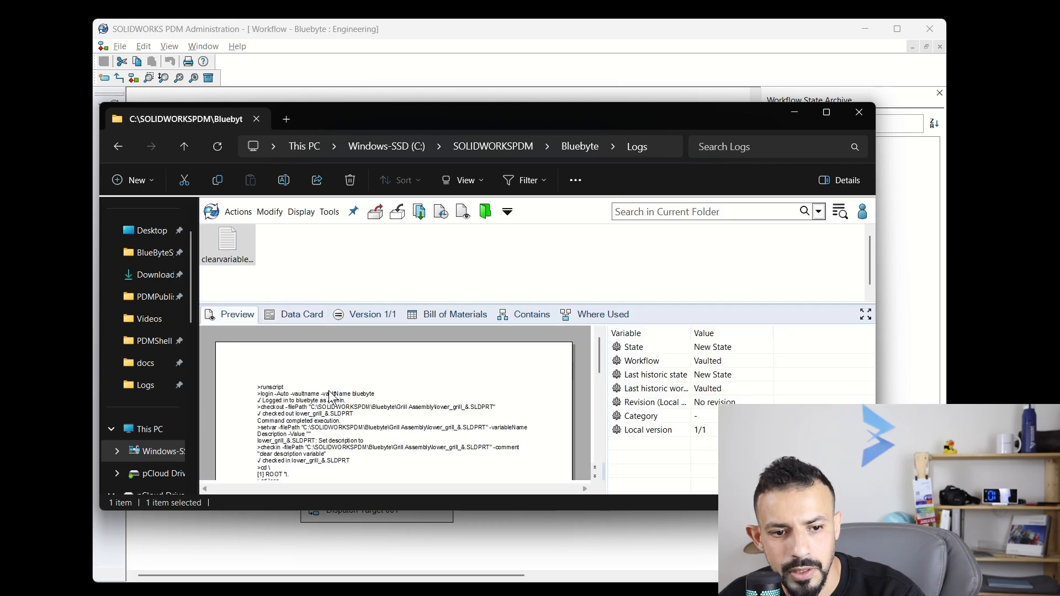
pyautogui.scroll(-2, 301, 389)
pyautogui.scroll(1, 305, 393)
pyautogui.click(232, 257)
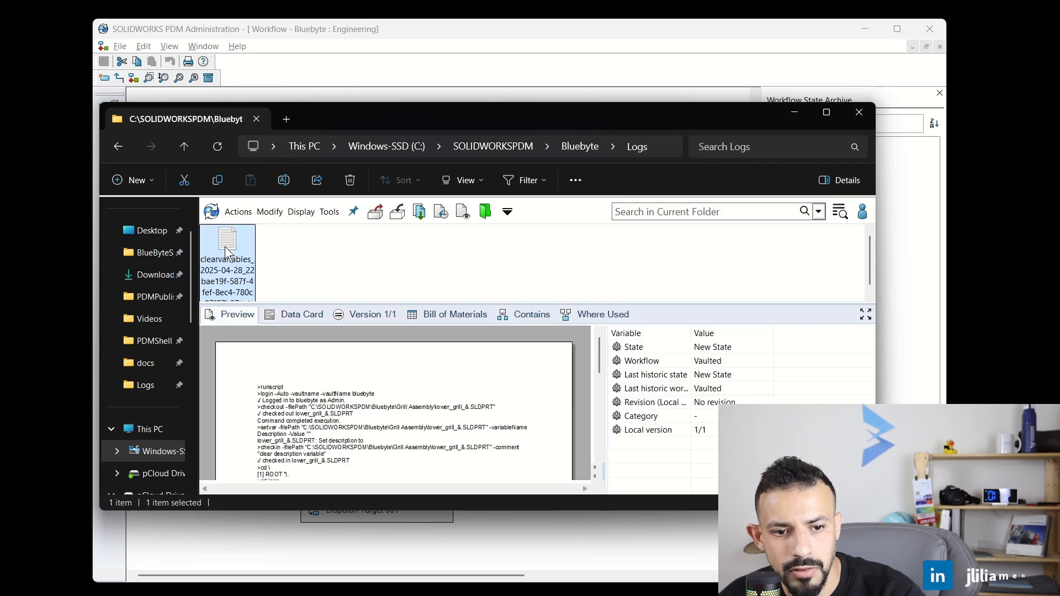